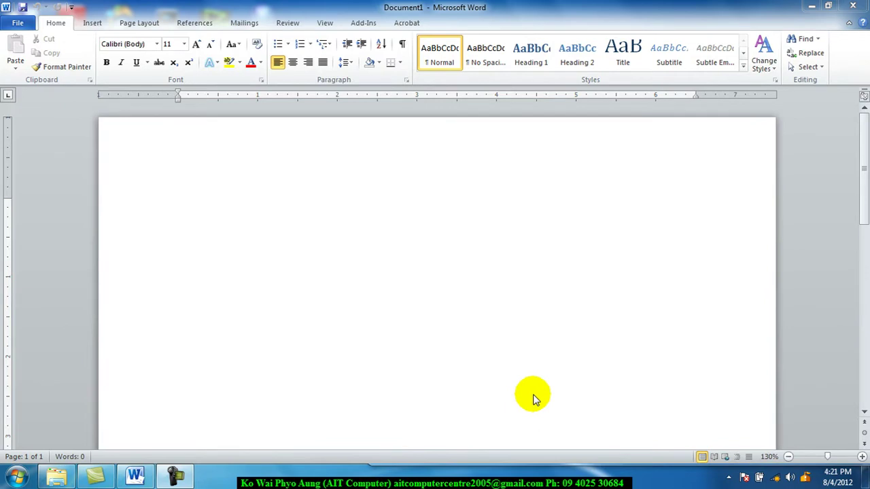
# Type 'School' on the first line of the blank document.
pyautogui.click(181, 219)
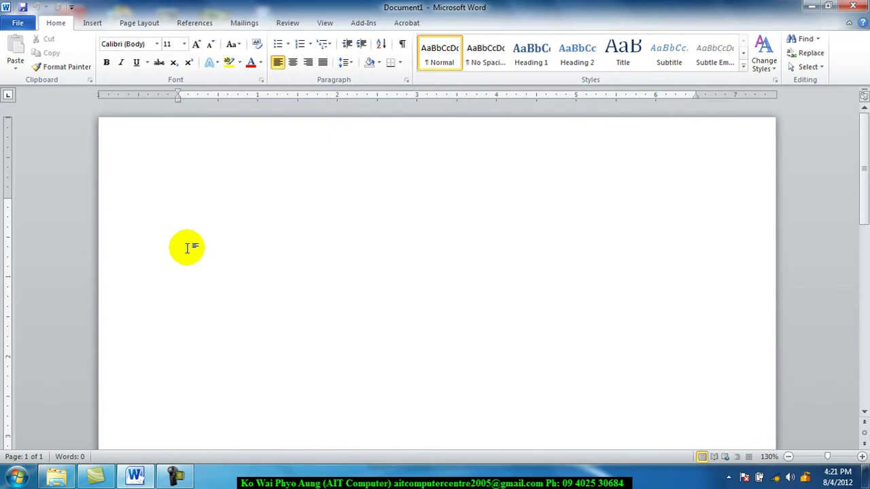
pyautogui.write('Sc')
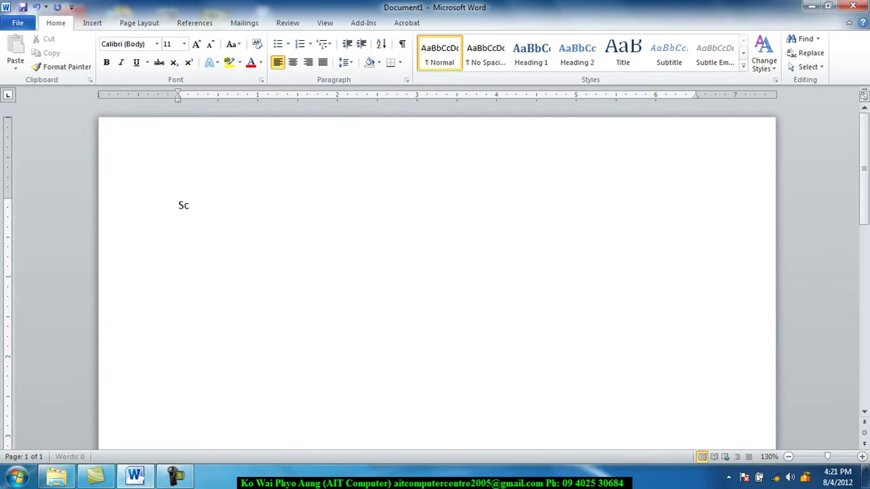
pyautogui.write('hool')
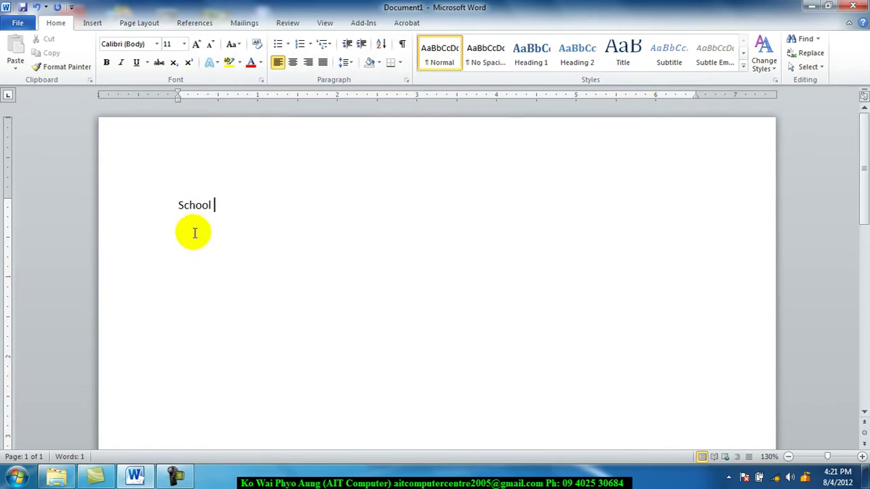
# Switch the font to Win Innwa and type the Myanmar word for school (ausmif;) after School.
pyautogui.click(157, 44)
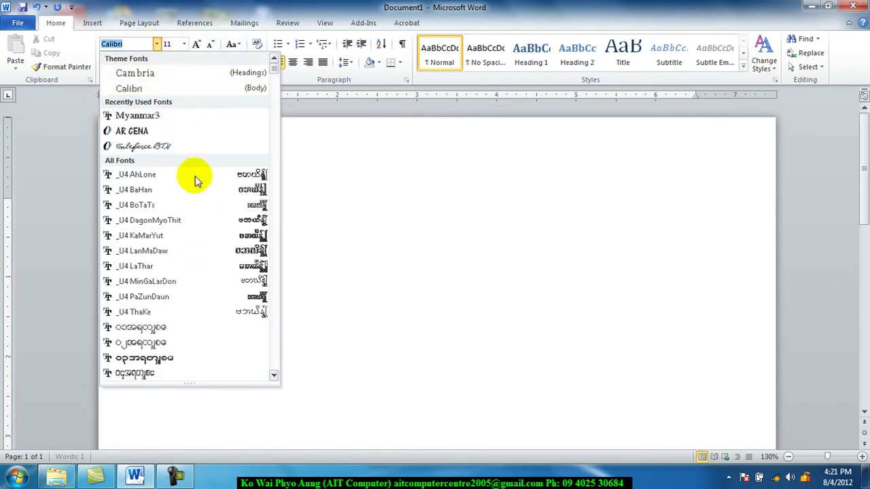
pyautogui.moveTo(274, 66); pyautogui.dragTo(281, 329)
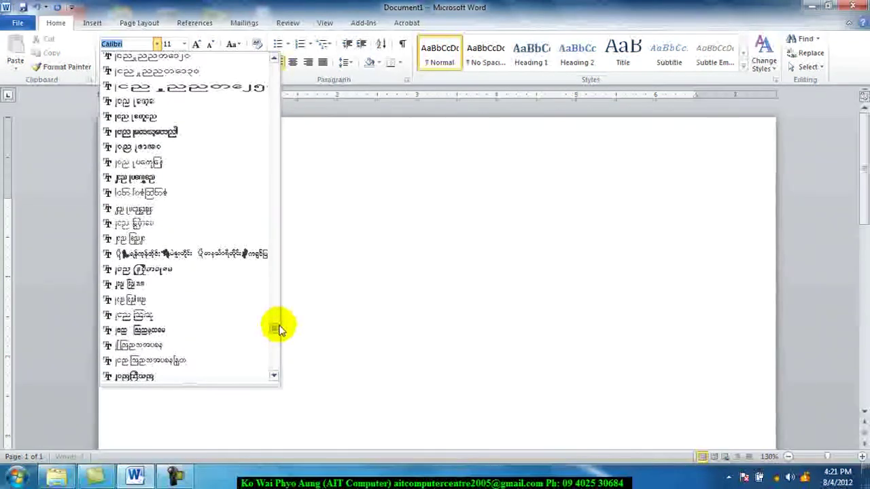
pyautogui.moveTo(281, 329); pyautogui.dragTo(281, 323)
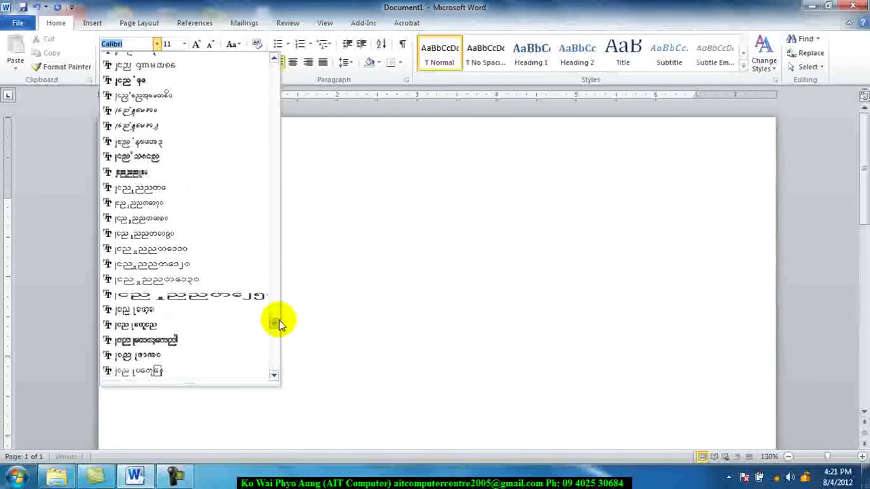
pyautogui.click(180, 190)
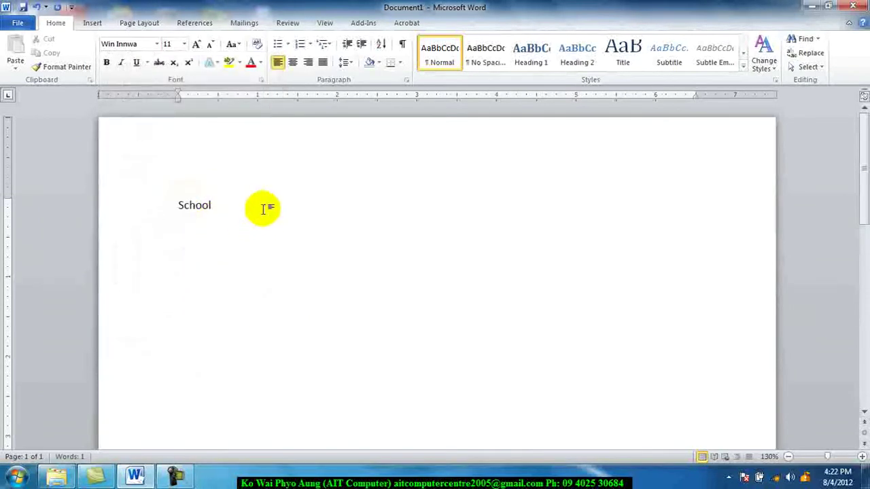
pyautogui.write('ausmif')
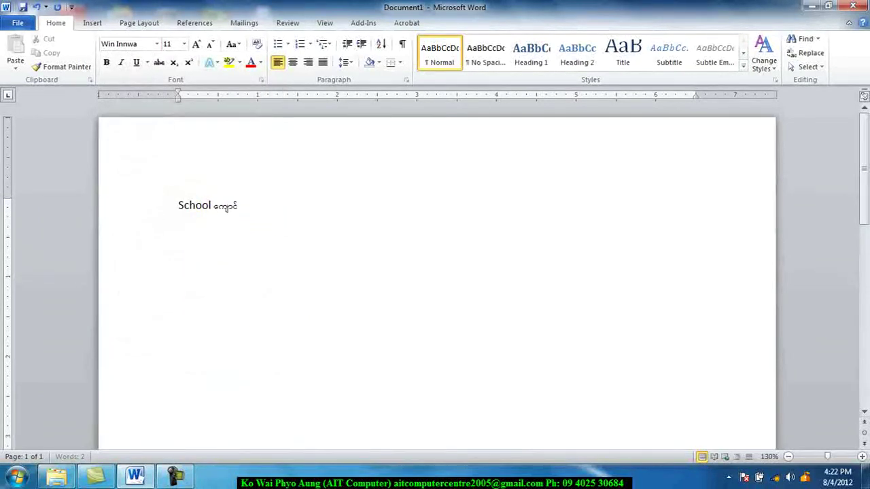
pyautogui.write(';')
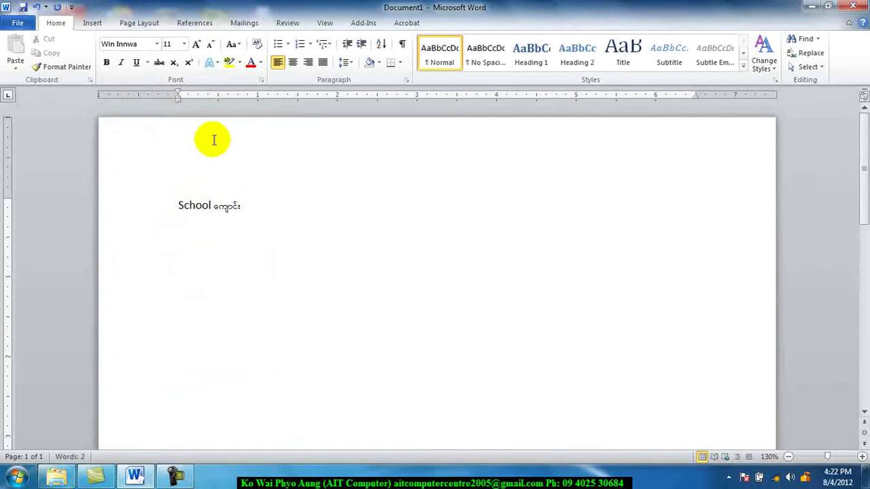
# Switch back to Times New Roman, type 'school' and start a new empty paragraph.
pyautogui.click(157, 45)
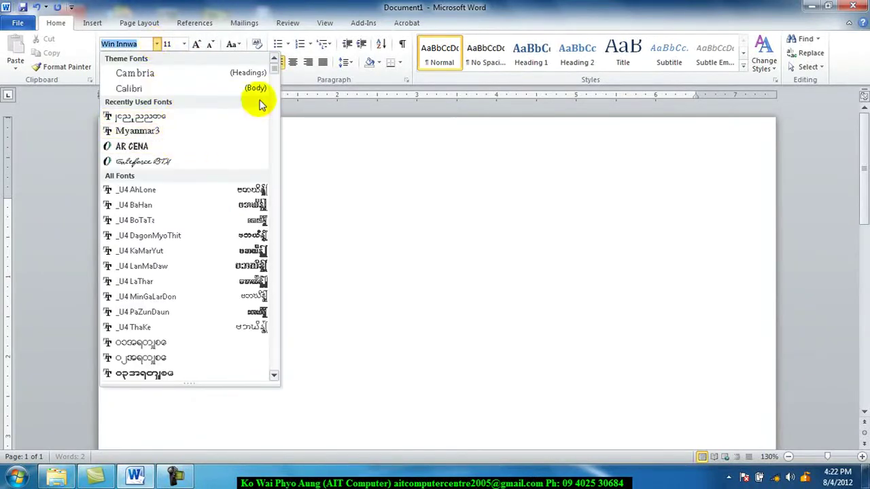
pyautogui.moveTo(274, 76)
pyautogui.mouseDown()
pyautogui.moveTo(275, 377)
pyautogui.moveTo(277, 291)
pyautogui.mouseUp()
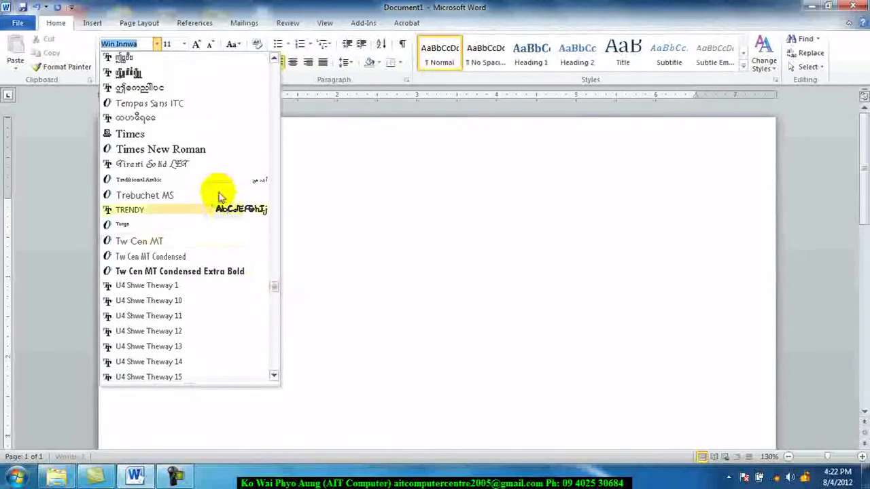
pyautogui.click(208, 150)
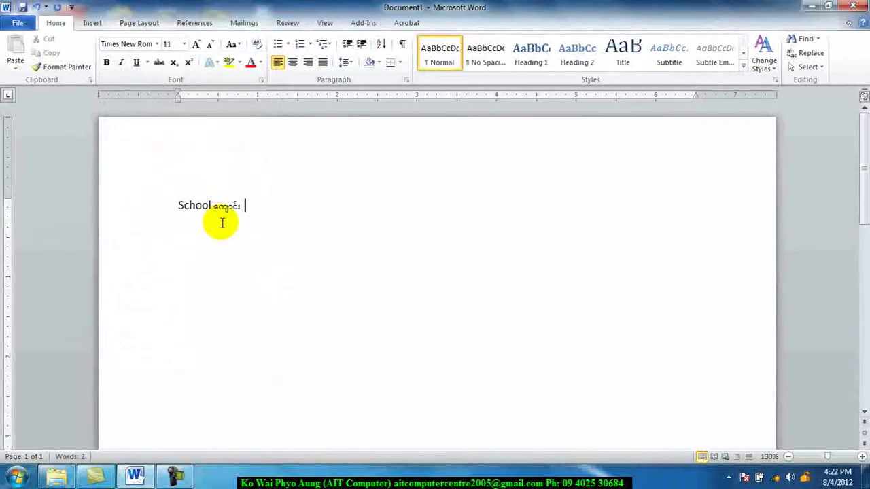
pyautogui.write('school')
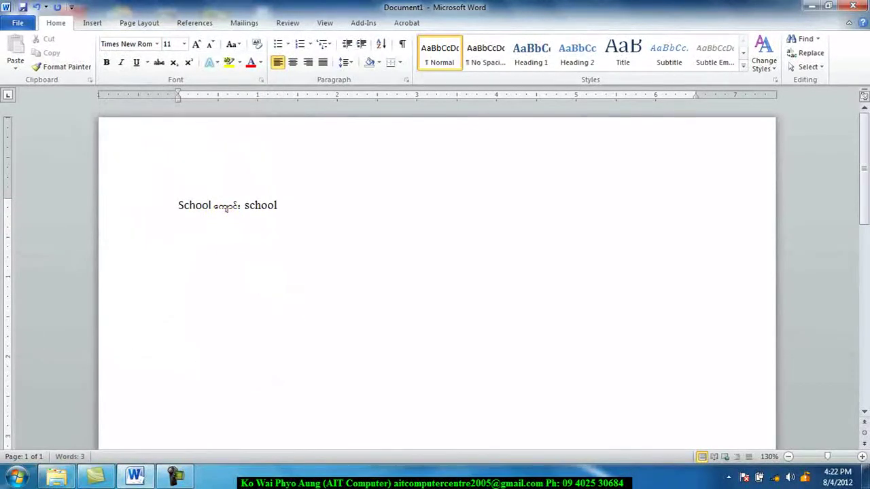
pyautogui.press('Return')
# Open the Record Macro dialog from View > Macros, defaulting to Macro1 in Normal.dotm.
pyautogui.click(327, 24)
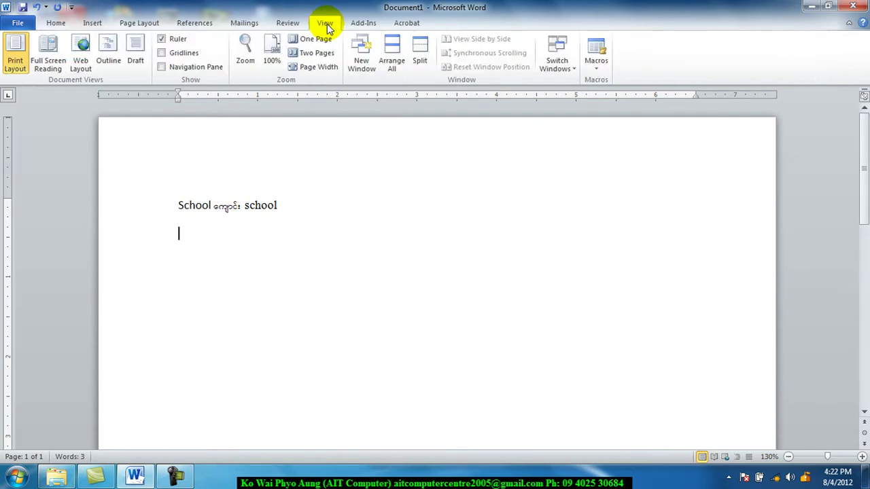
pyautogui.click(594, 68)
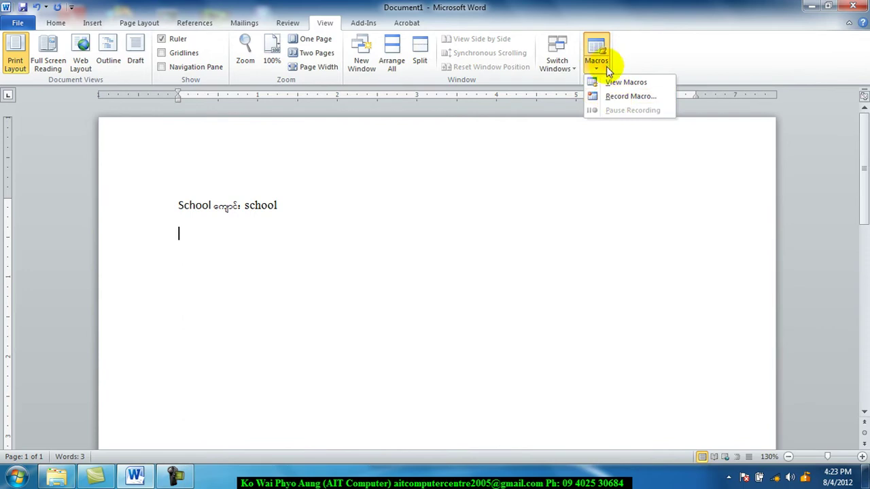
pyautogui.click(615, 97)
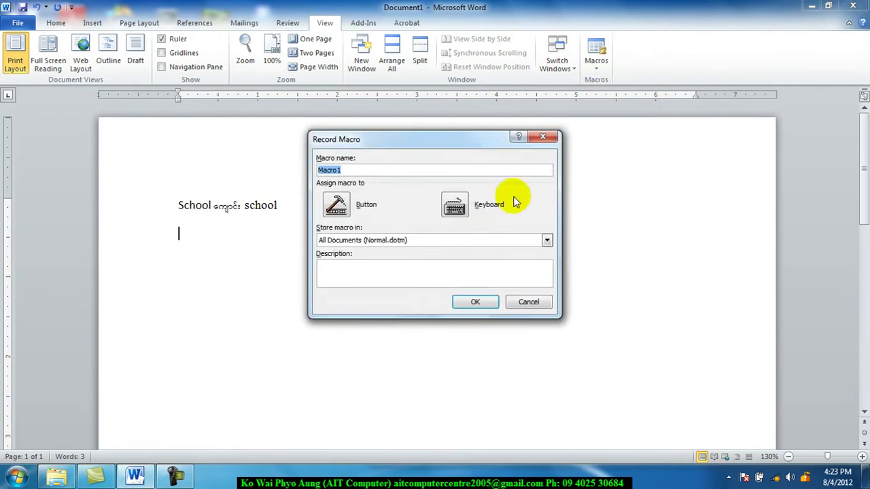
# Assign the unused shortcut Alt+Ctrl+Shift+M to Macro1 and begin recording.
pyautogui.click(457, 206)
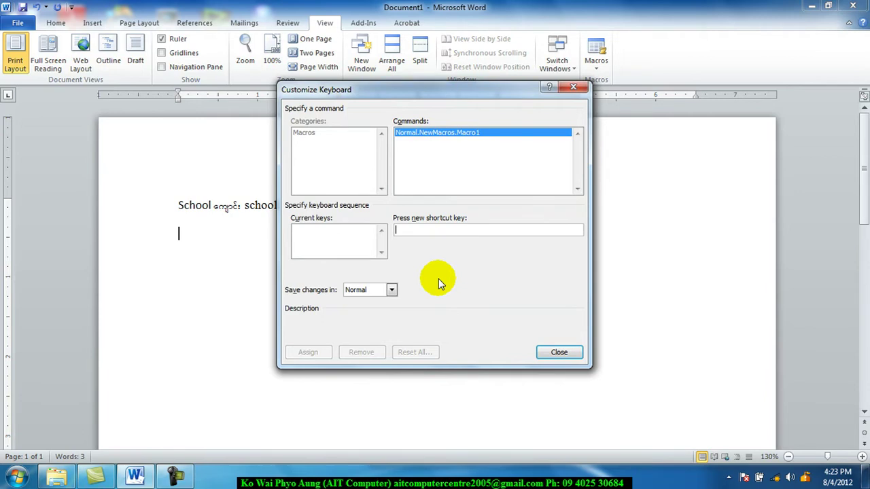
pyautogui.hotkey('ctrl', 'alt', 'shift', 'm')
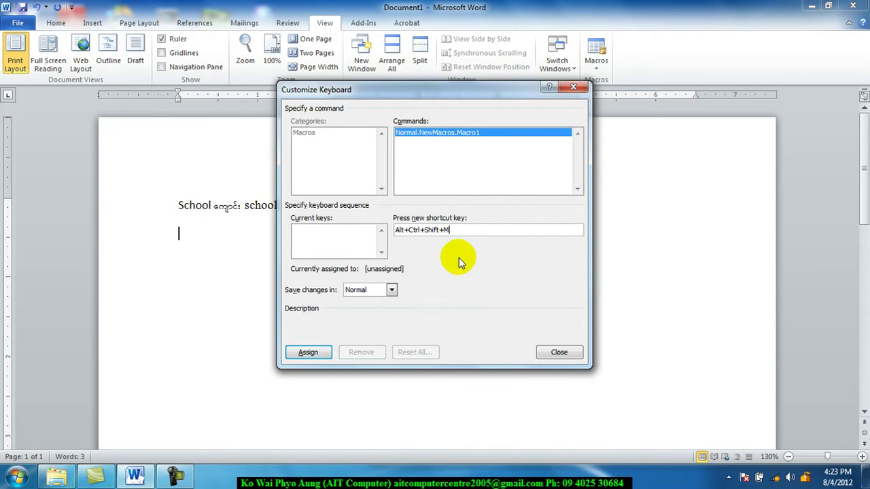
pyautogui.press('BackSpace')
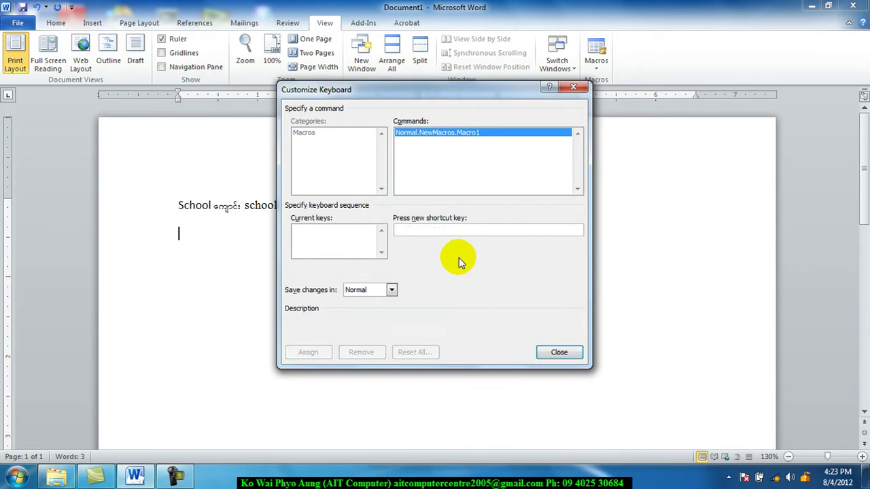
pyautogui.hotkey('ctrl', 'alt', 'm')
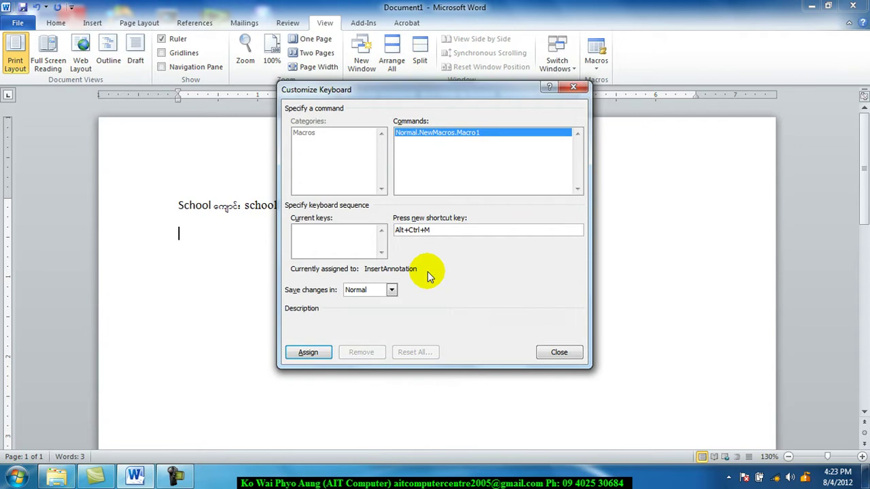
pyautogui.press('Delete')
pyautogui.press('BackSpace')
pyautogui.press('BackSpace')
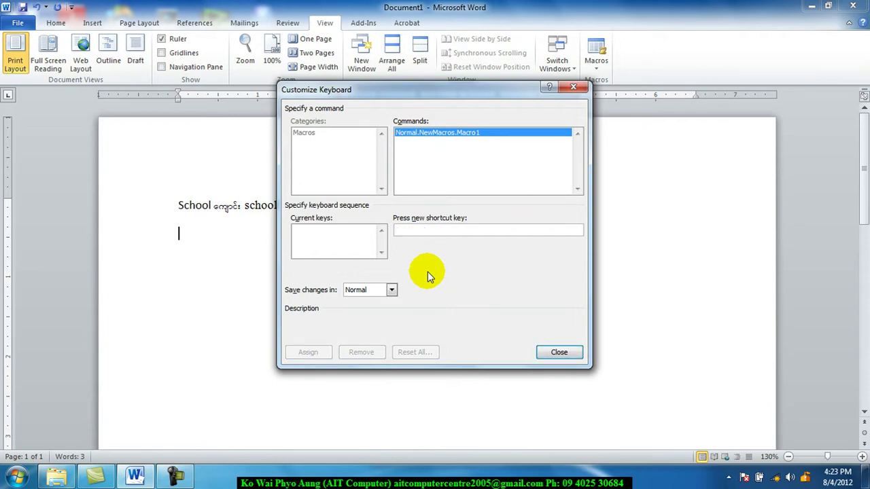
pyautogui.hotkey('ctrl', 'alt', 'shift', 'm')
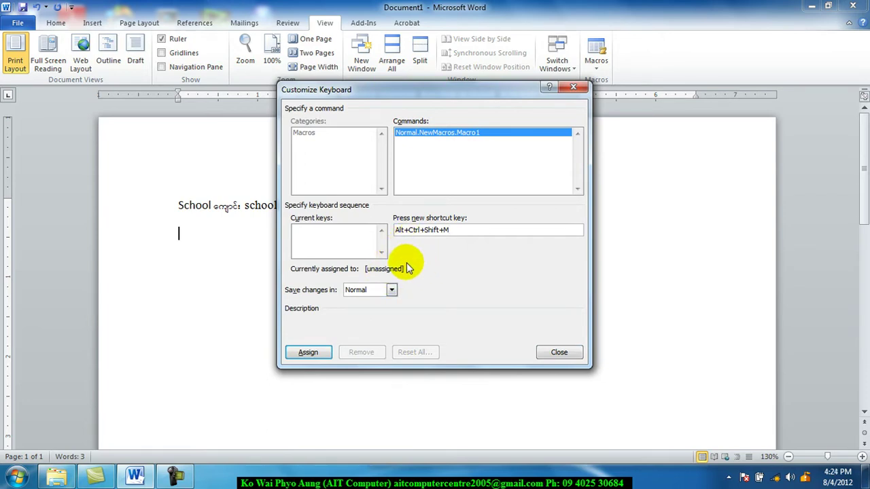
pyautogui.click(309, 352)
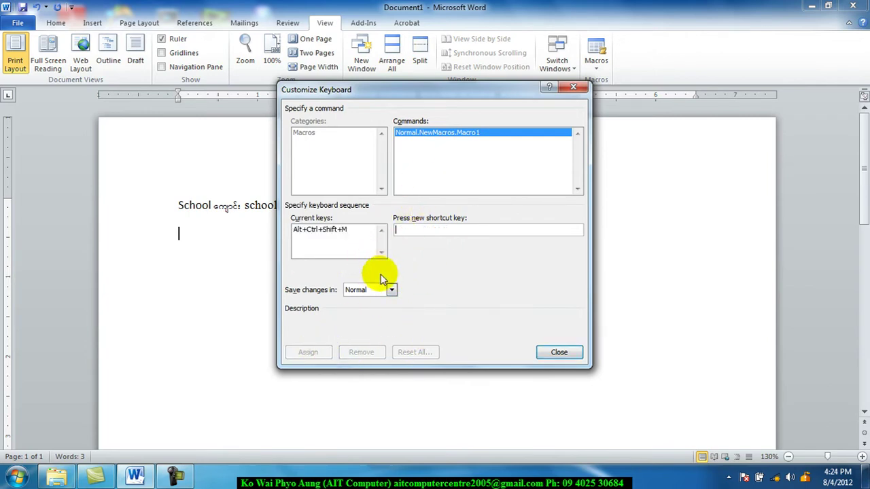
pyautogui.click(556, 354)
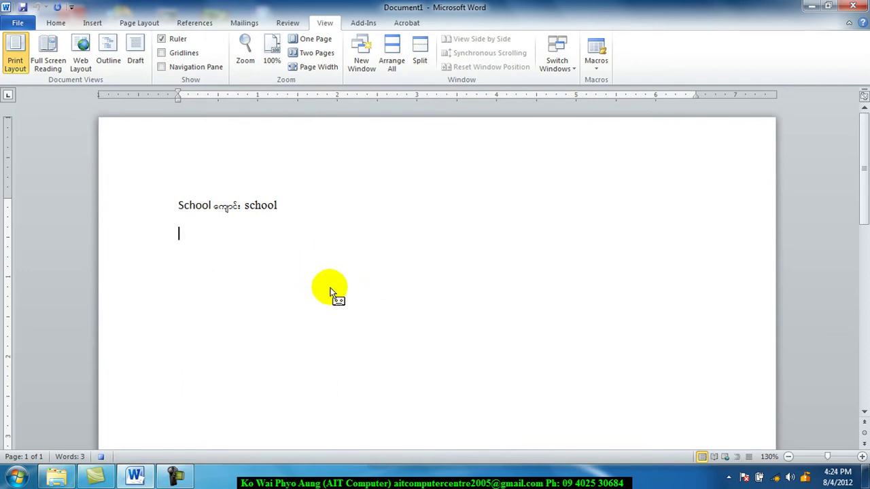
# Format the empty second paragraph as Win Innwa at size 16.
pyautogui.click(56, 23)
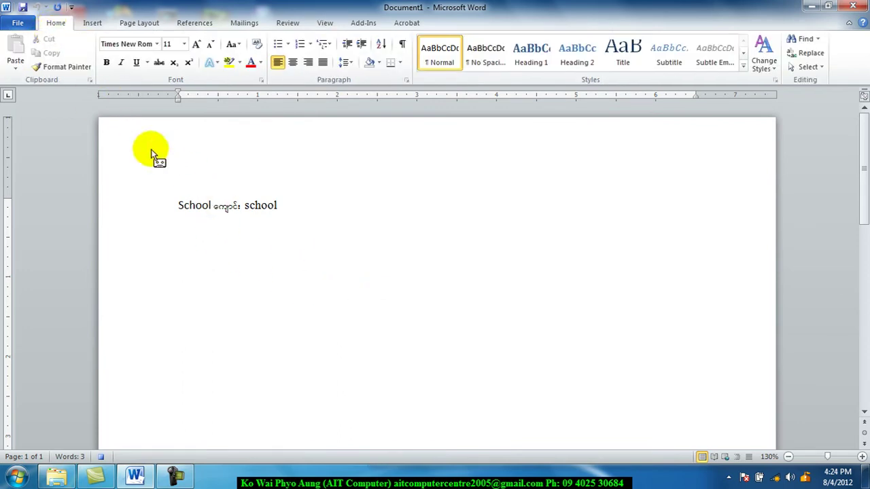
pyautogui.click(156, 44)
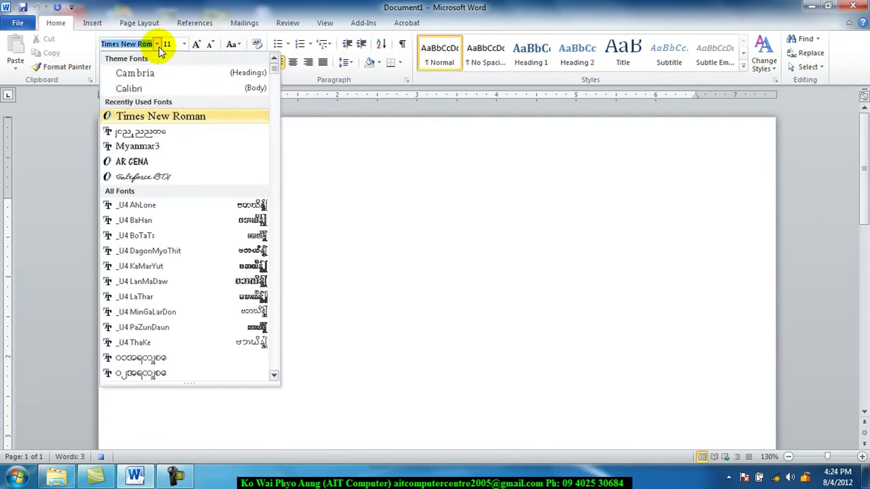
pyautogui.click(170, 134)
pyautogui.click(184, 44)
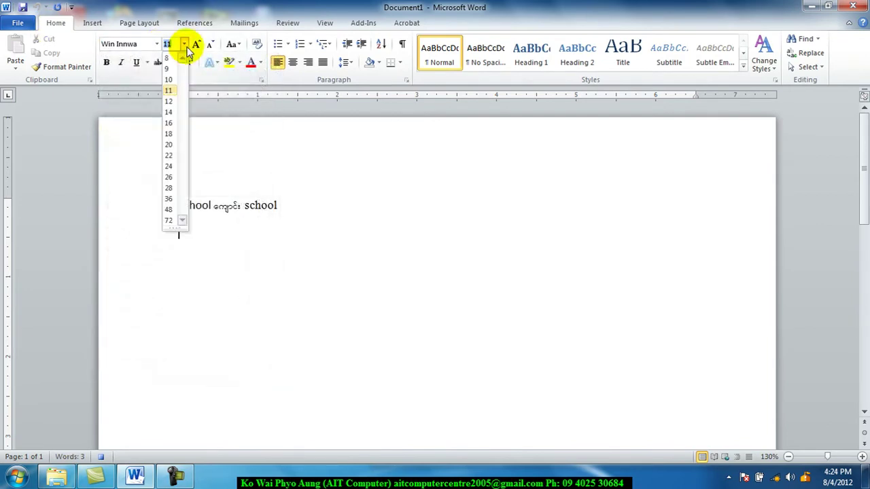
pyautogui.click(170, 125)
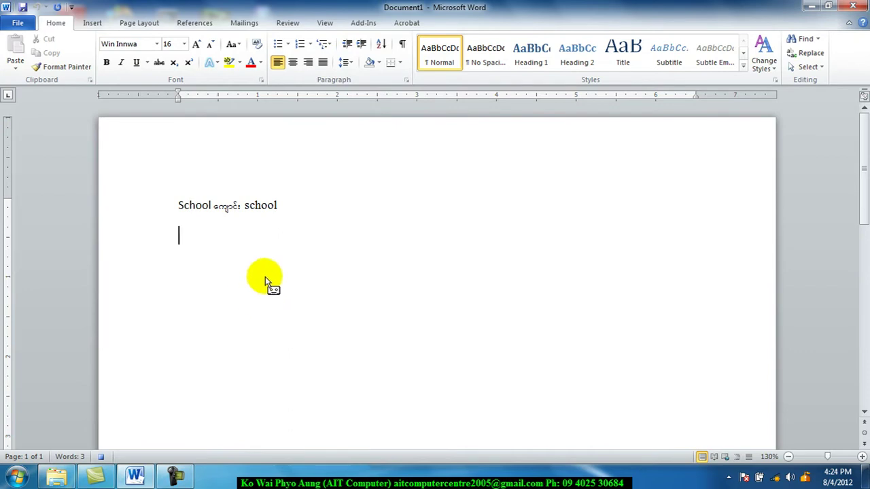
pyautogui.click(328, 24)
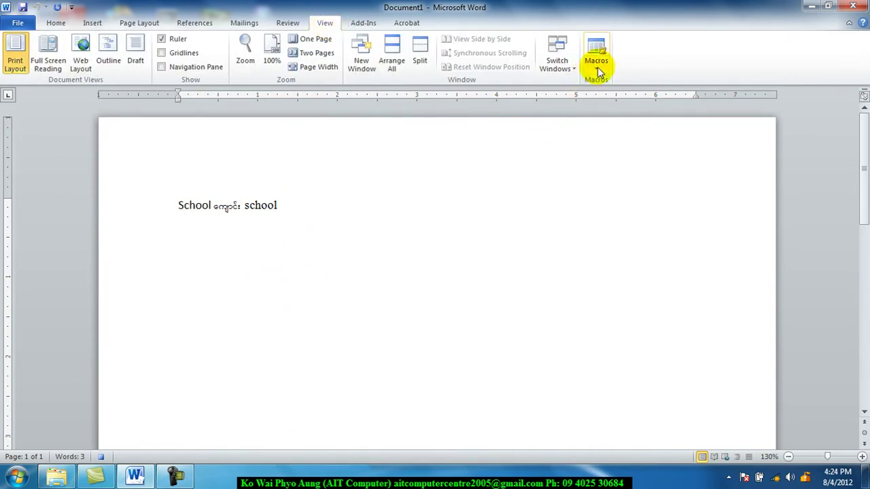
# Stop recording Macro1 so it keeps the Win Innwa size-16 formatting.
pyautogui.click(598, 69)
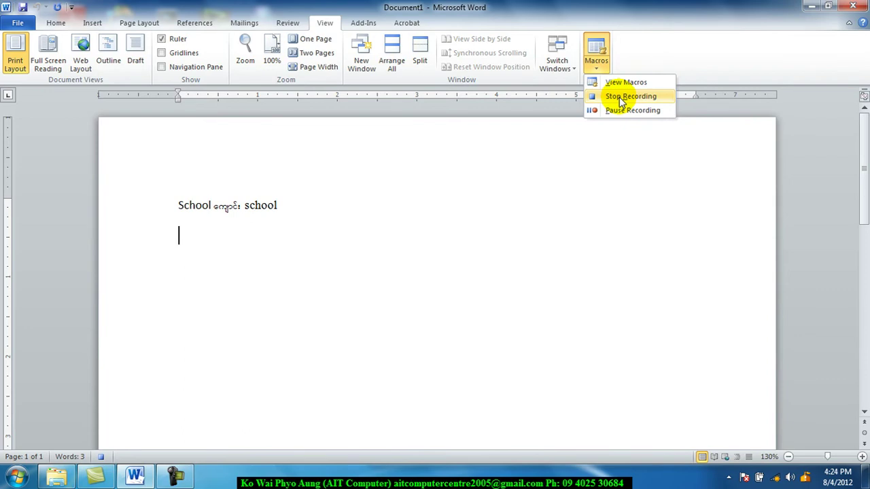
pyautogui.click(621, 100)
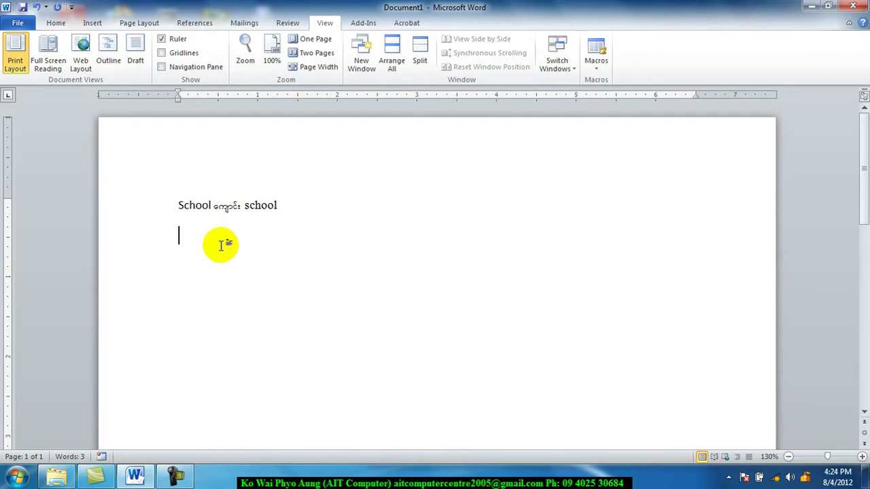
# Start recording Macro2 with Alt+Ctrl+Shift+N as its keyboard shortcut.
pyautogui.click(598, 72)
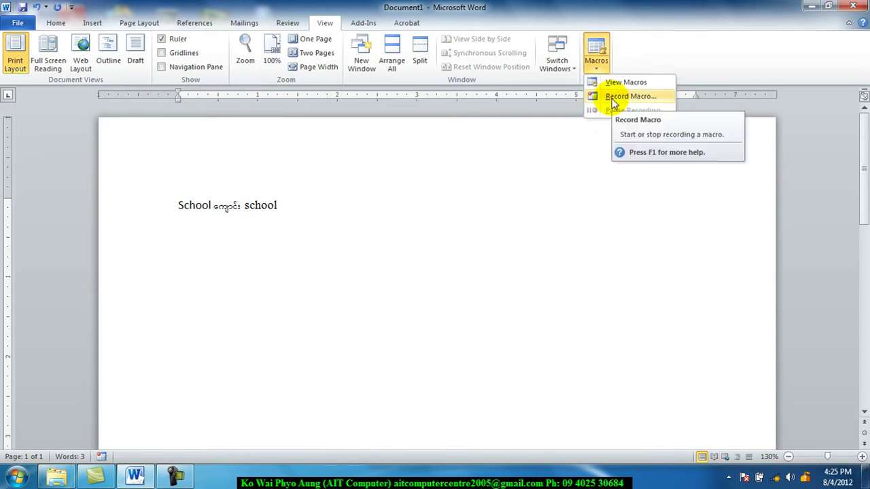
pyautogui.click(614, 99)
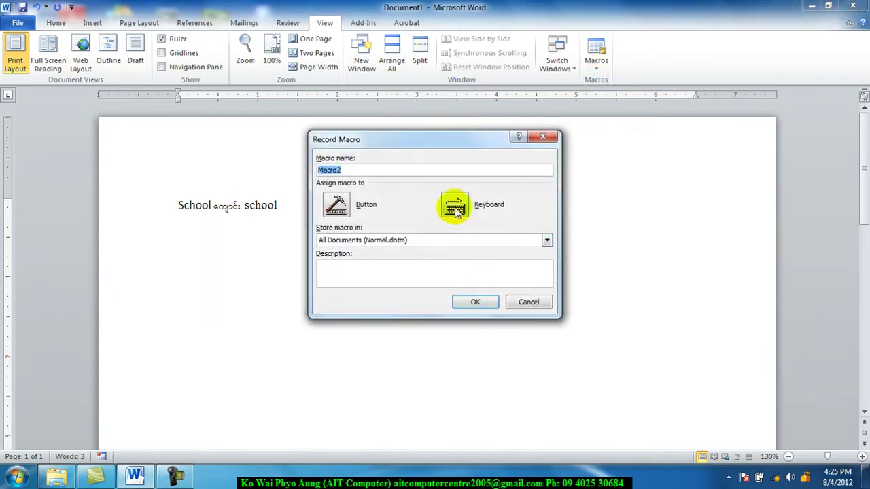
pyautogui.click(455, 207)
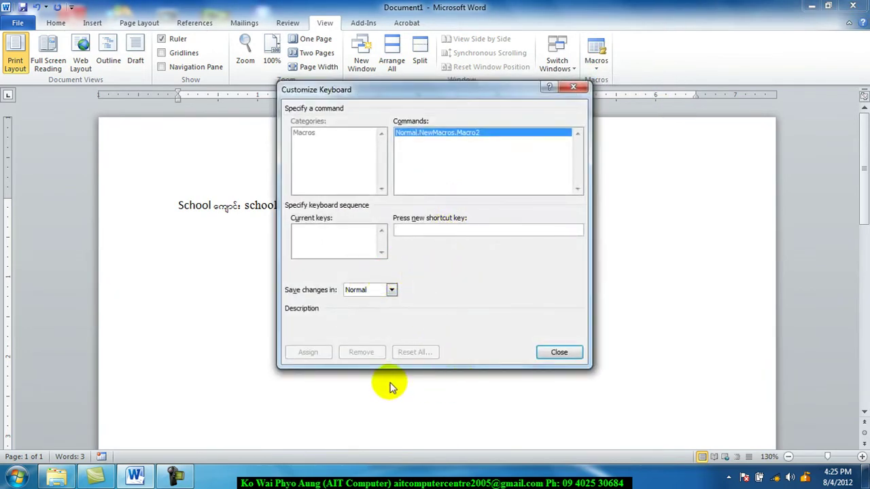
pyautogui.click(174, 475)
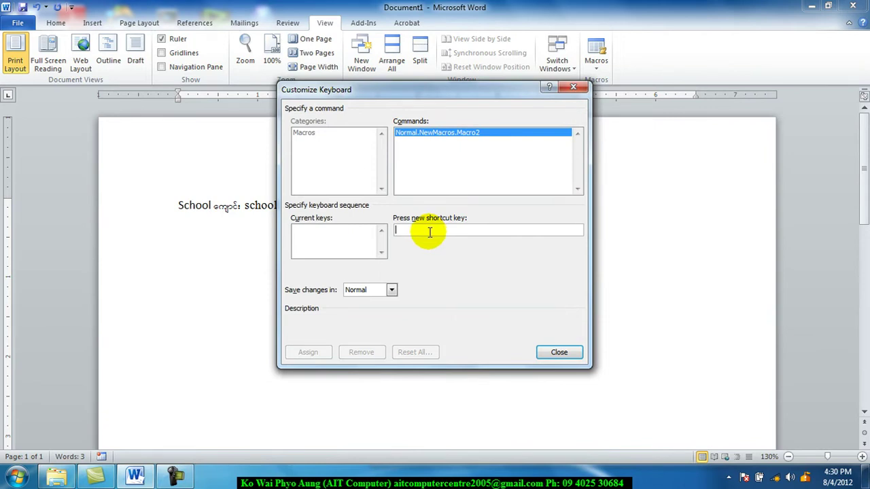
pyautogui.hotkey('ctrl', 'alt', 'shift', 'n')
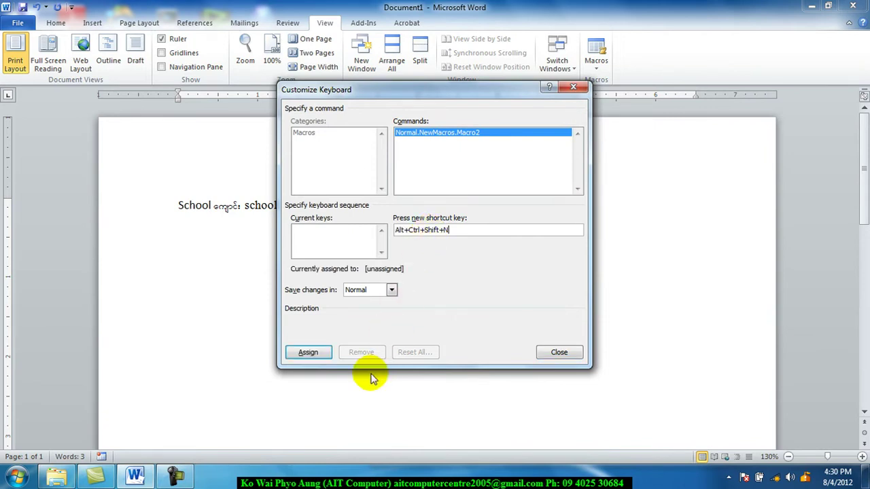
pyautogui.click(302, 355)
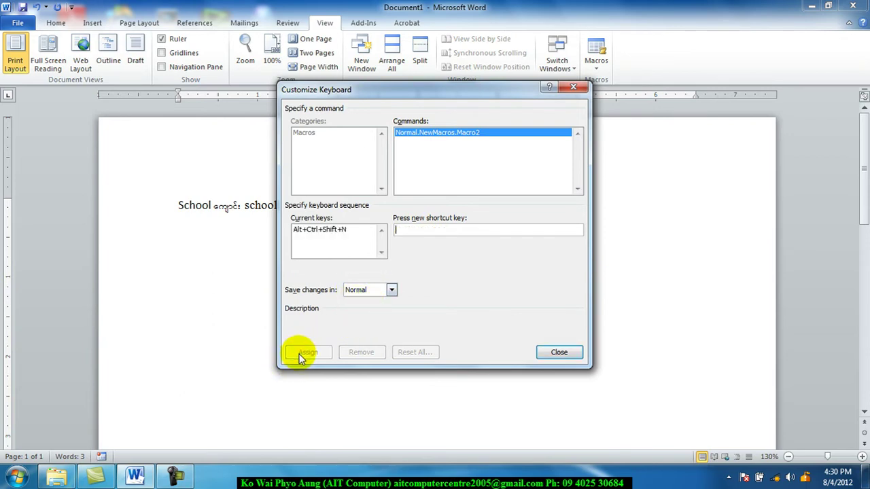
pyautogui.click(556, 353)
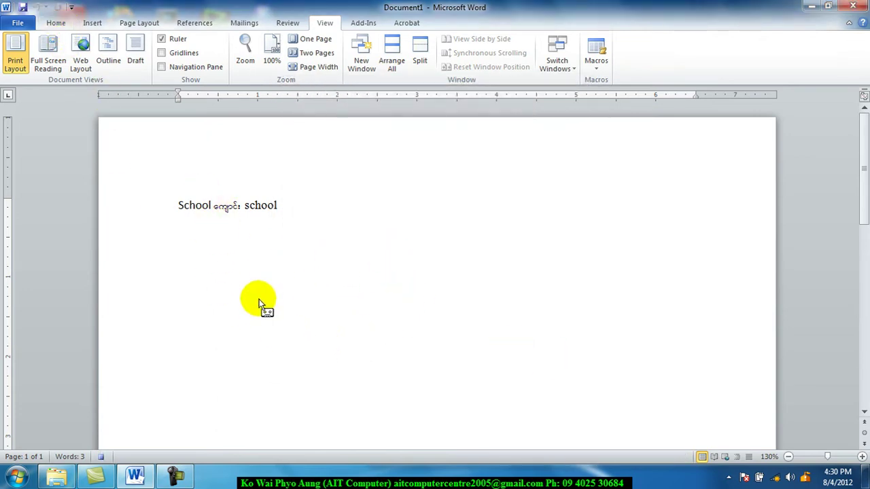
# Set the font to Times New Roman at size 10 while Macro2 records.
pyautogui.click(57, 22)
pyautogui.click(156, 44)
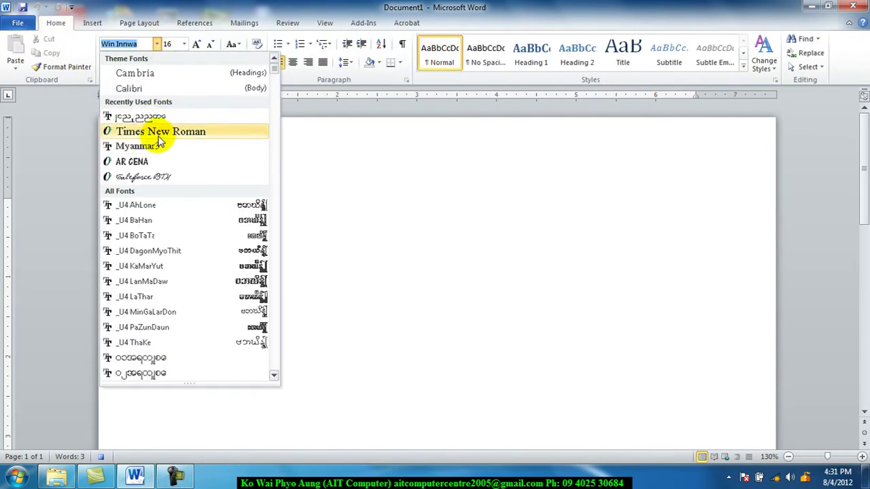
pyautogui.click(158, 133)
pyautogui.click(184, 44)
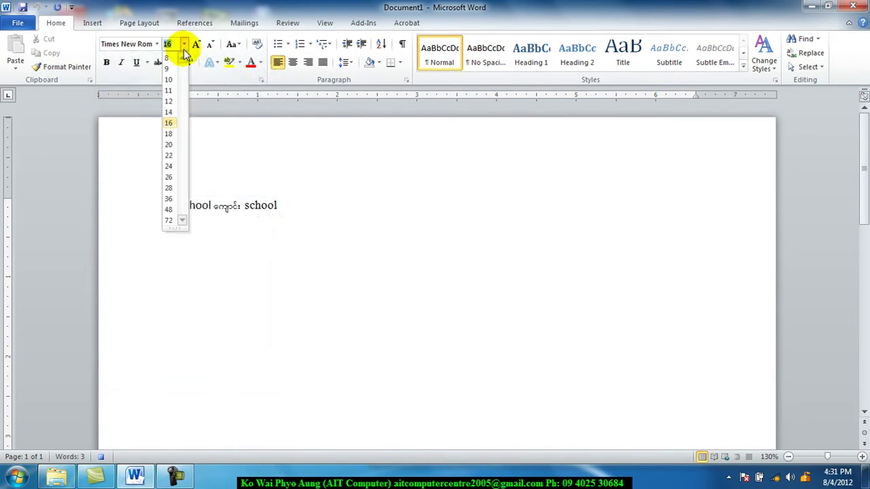
pyautogui.click(169, 80)
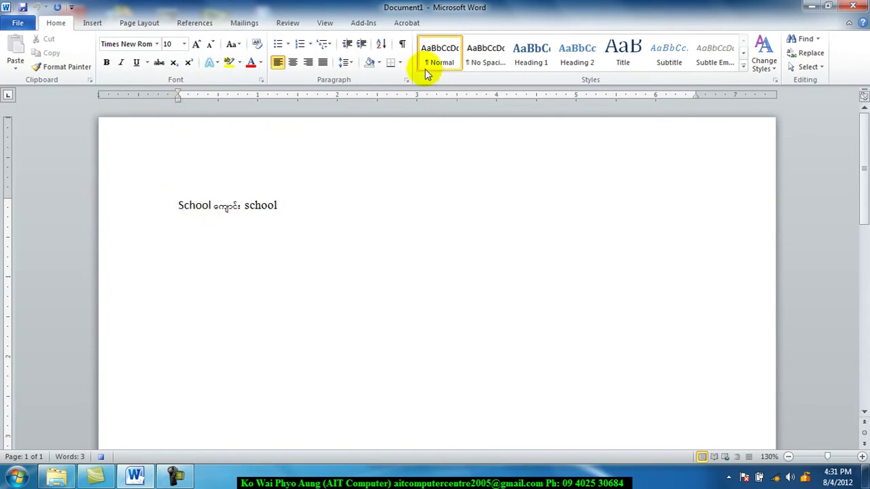
pyautogui.click(325, 26)
# Stop recording Macro2 and zoom in on the page three times.
pyautogui.click(596, 55)
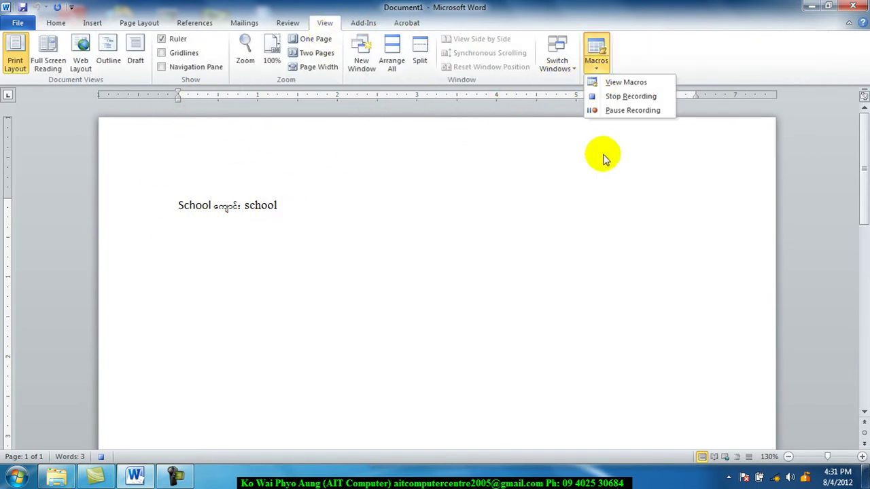
pyautogui.click(620, 97)
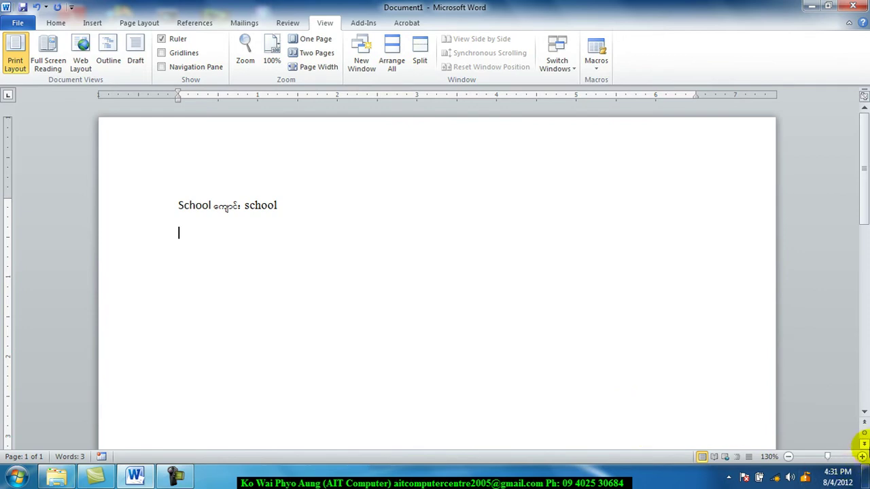
pyautogui.click(861, 456)
pyautogui.click(862, 456)
pyautogui.click(861, 456)
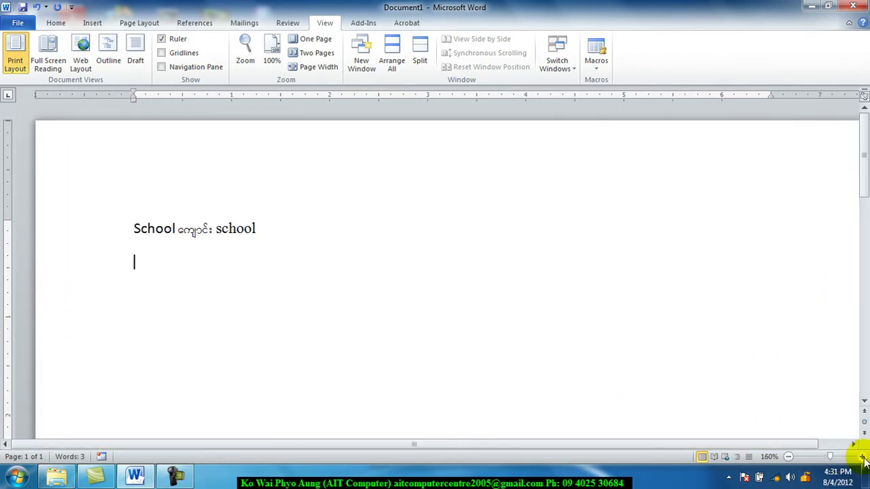
pyautogui.click(862, 456)
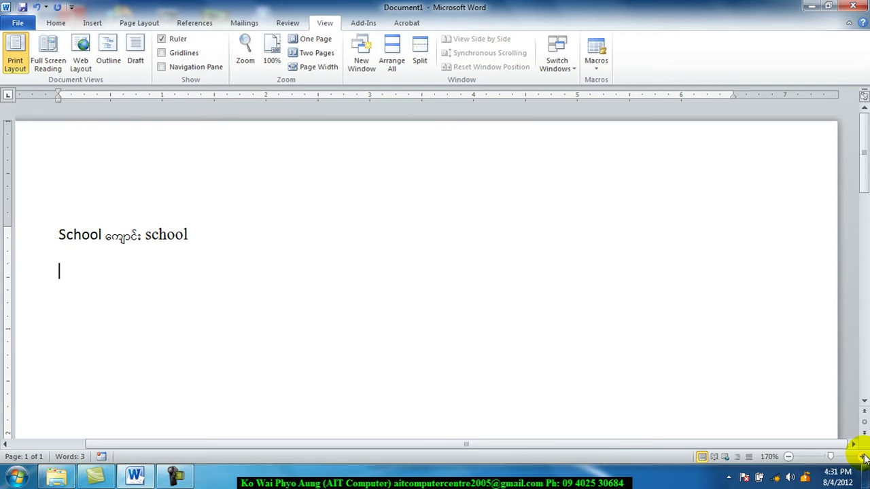
# Complete the Yellow line with its Myanmar translation အဝါရောင် and start a new line.
pyautogui.write('Yellow')
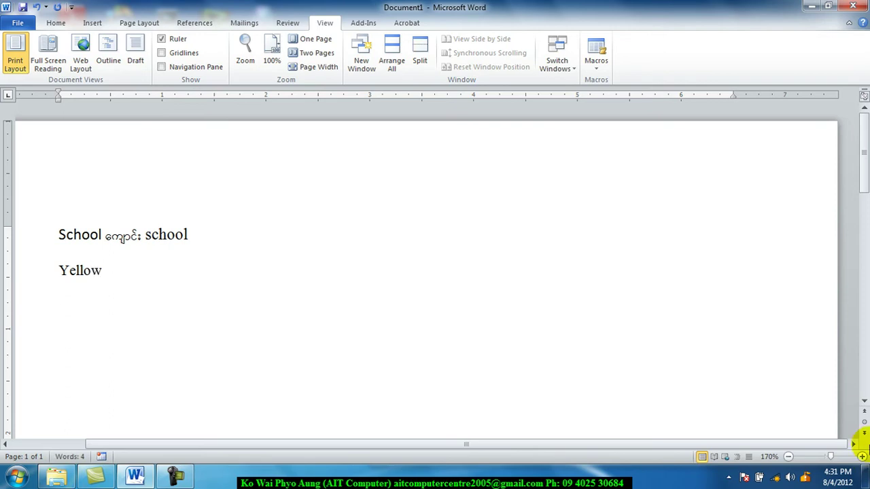
pyautogui.write(' အဝ')
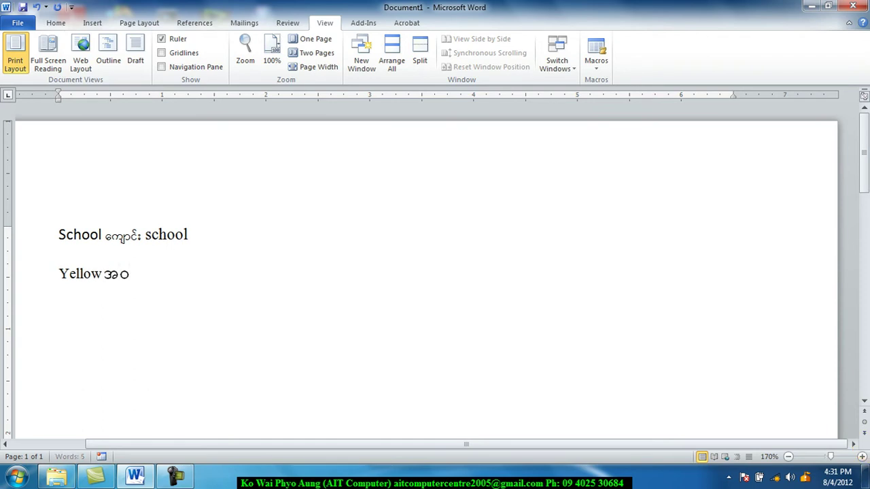
pyautogui.write('ါေရာ')
pyautogui.press('Return')
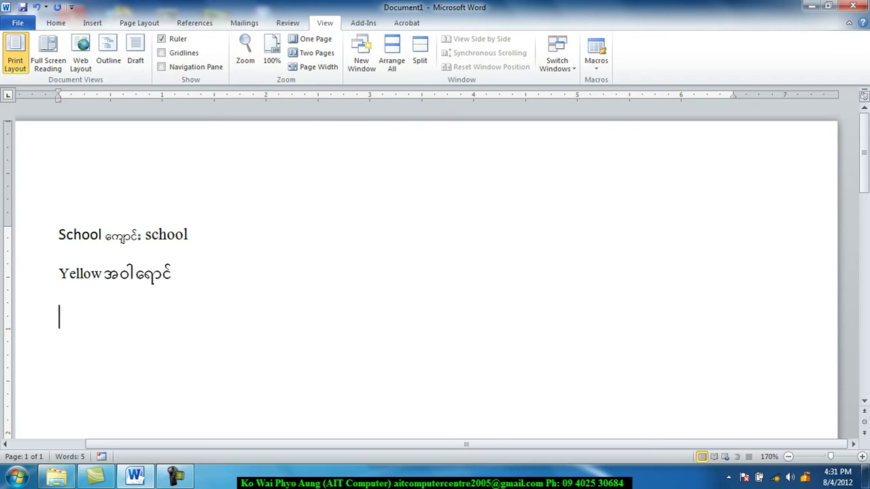
# Add the Red line, tab-separated from its Myanmar translation အနီရောင်.
pyautogui.write('ဝါ')
pyautogui.press('BackSpace')
pyautogui.press('BackSpace')
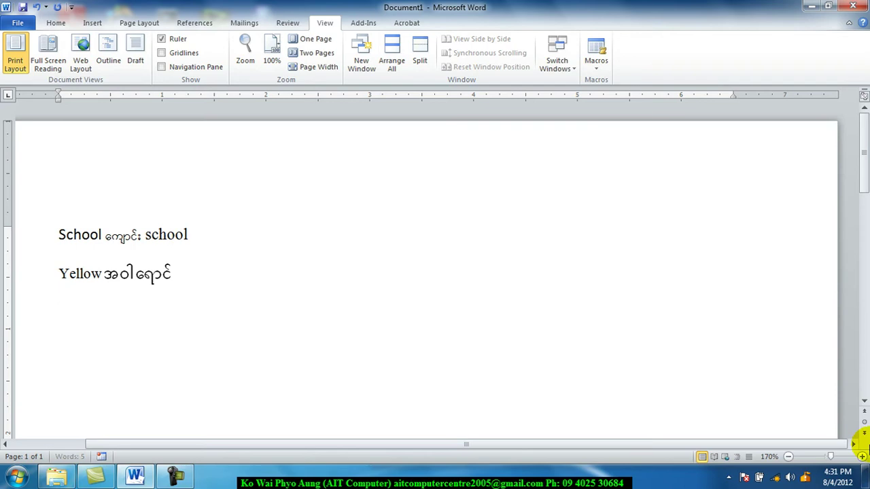
pyautogui.write('Red')
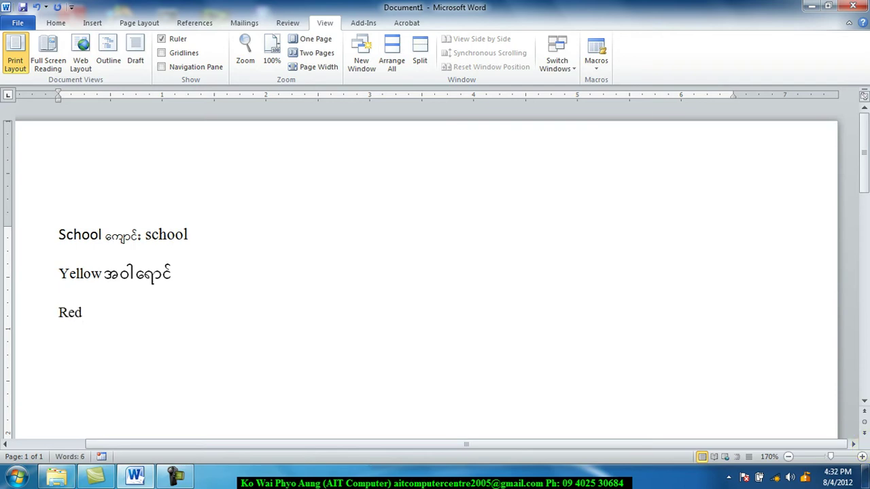
pyautogui.press('Tab')
pyautogui.write('အန')
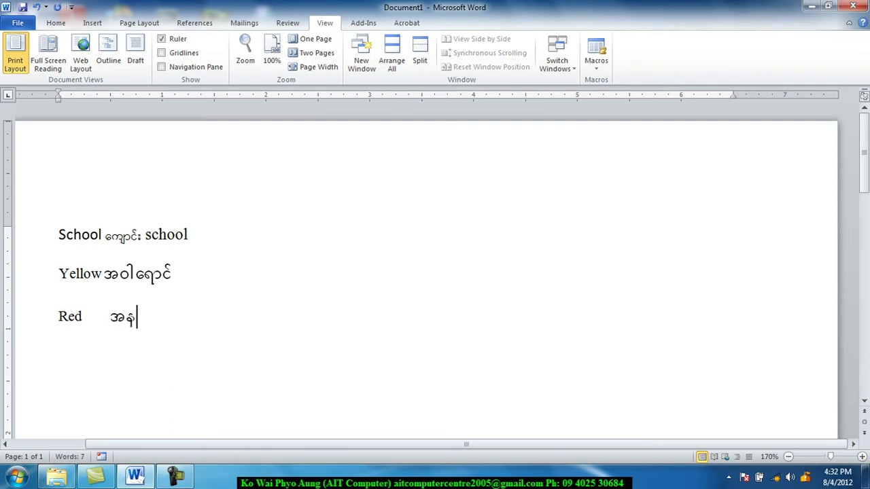
pyautogui.write('ီေရာင်')
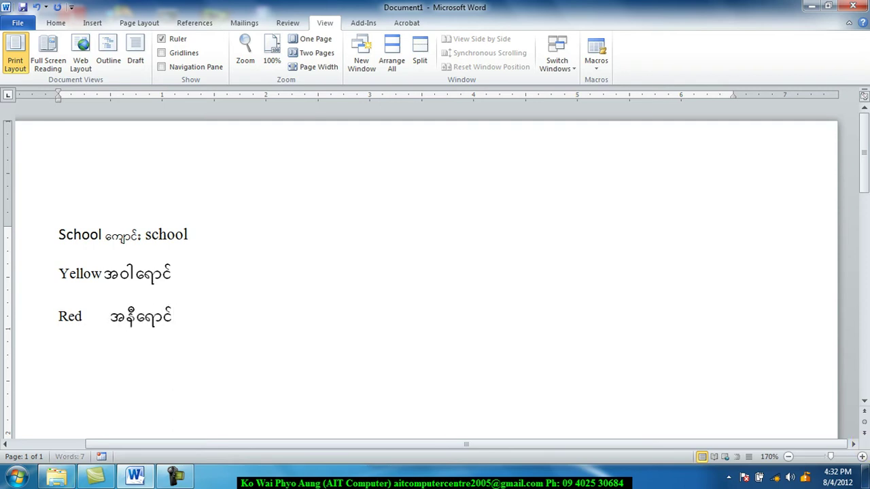
pyautogui.press('Return')
pyautogui.press('Return')
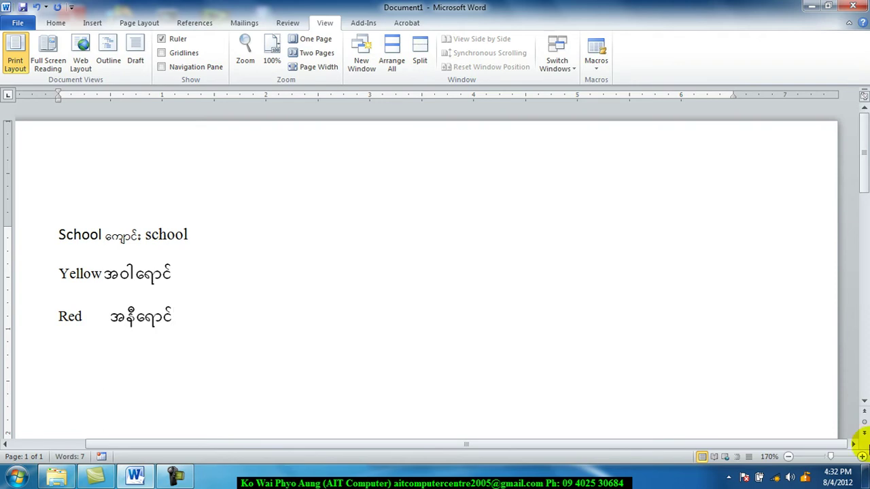
# Add the Blue line, tab-separated from its Myanmar translation အပြာရောင်.
pyautogui.write('blu')
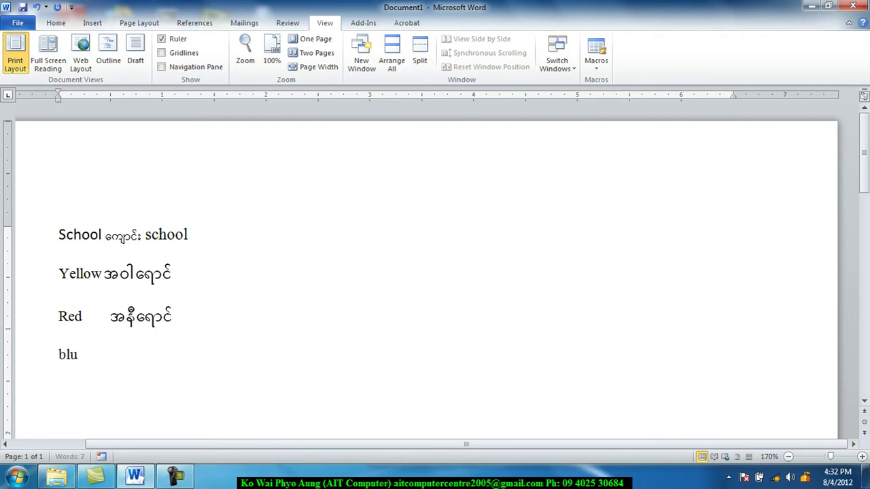
pyautogui.write('e')
pyautogui.press('BackSpace')
pyautogui.press('BackSpace')
pyautogui.press('BackSpace')
pyautogui.press('BackSpace')
pyautogui.write('Blue')
pyautogui.press('Tab')
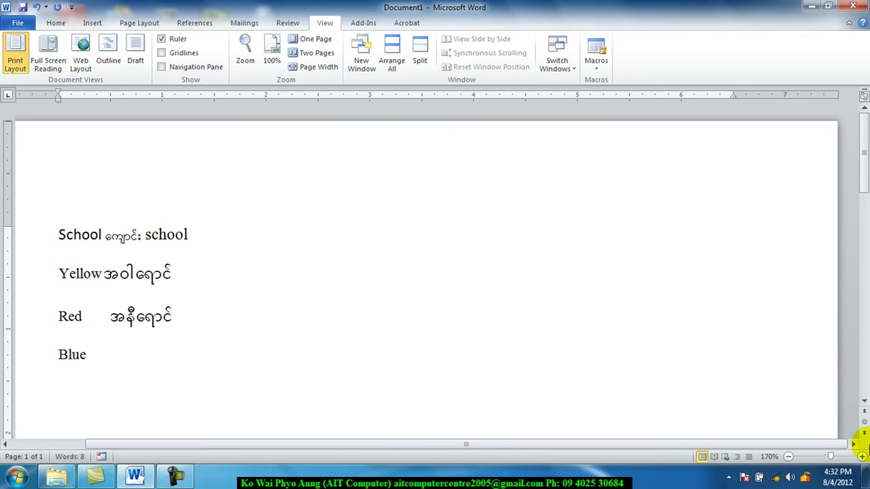
pyautogui.write('အပြ')
pyautogui.press('BackSpace')
pyautogui.press('BackSpace')
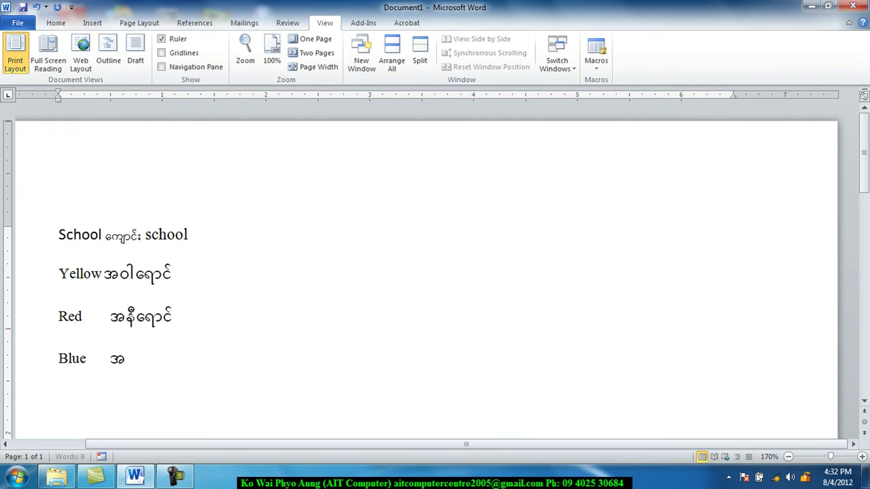
pyautogui.write('ပြာေရာင်')
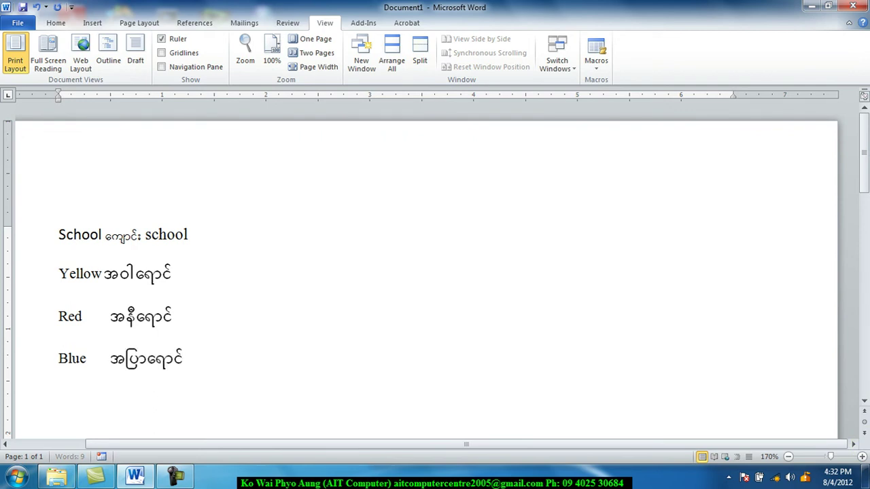
pyautogui.press('Return')
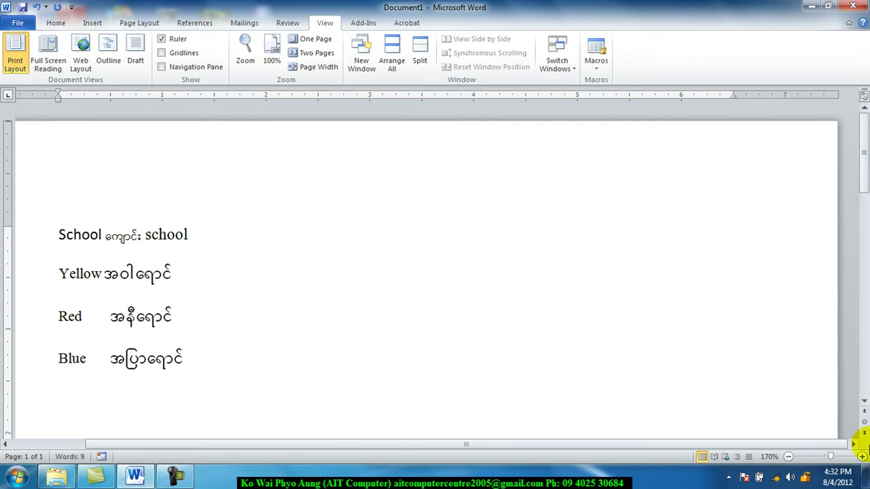
# Add Green with translation အစိမ်းရောင်, and tab-align Yellow's Myanmar word with the column.
pyautogui.write('Ge')
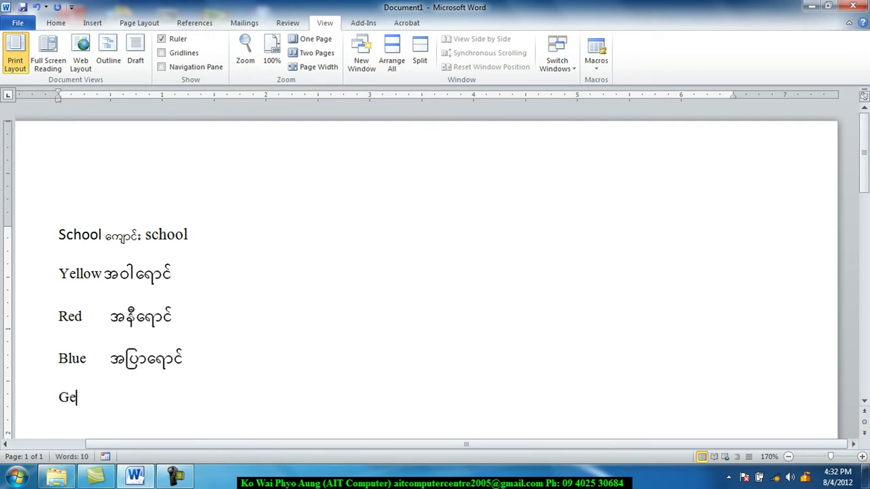
pyautogui.press('BackSpace')
pyautogui.write('en')
pyautogui.press('Tab')
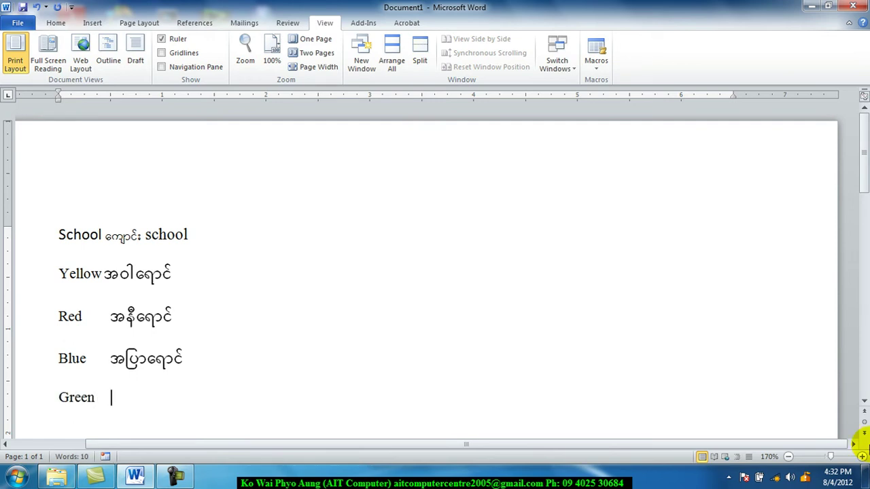
pyautogui.write('အစိမ်းေ')
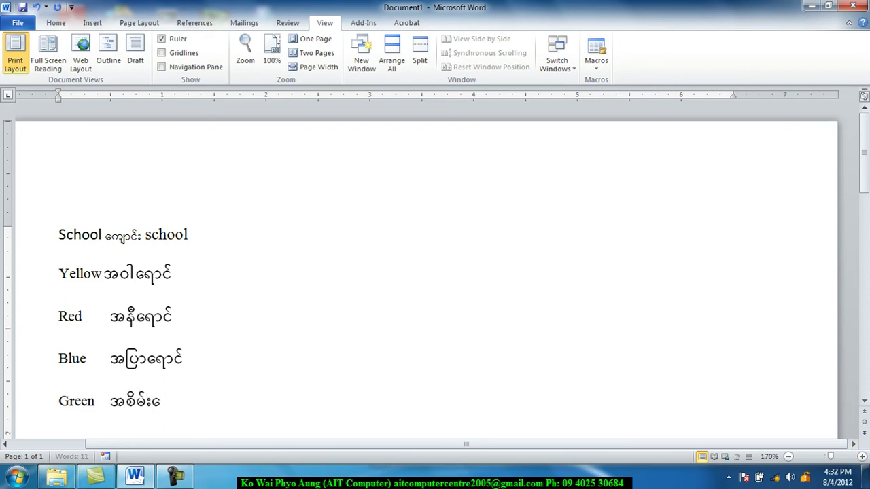
pyautogui.write('ရာင်')
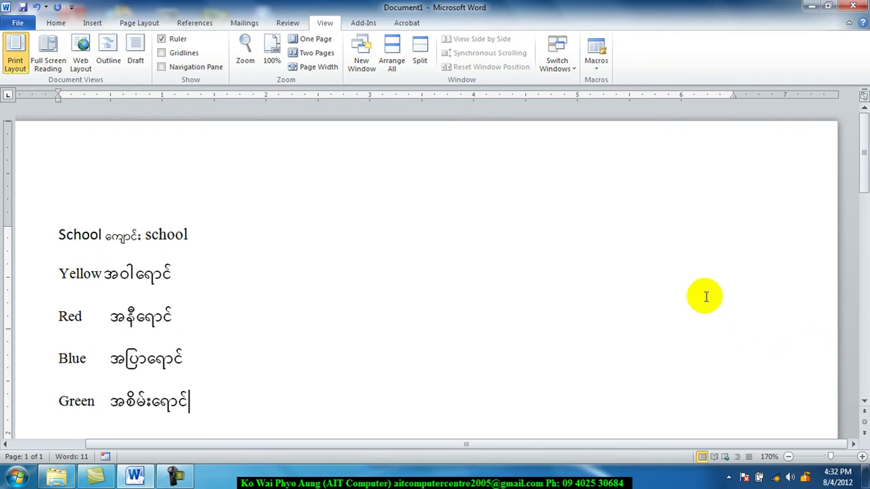
pyautogui.click(105, 273)
pyautogui.press('Tab')
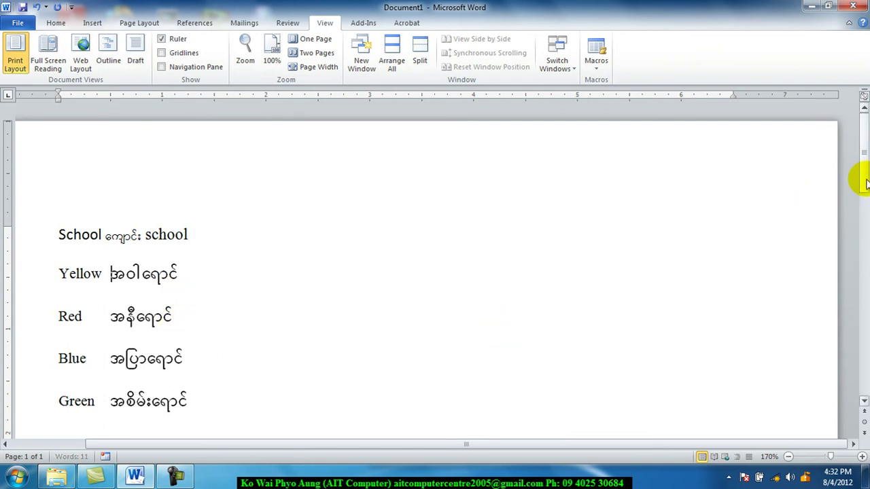
# Return the cursor to the end of the Green line and show the Home ribbon commands.
pyautogui.moveTo(866, 181); pyautogui.dragTo(866, 206)
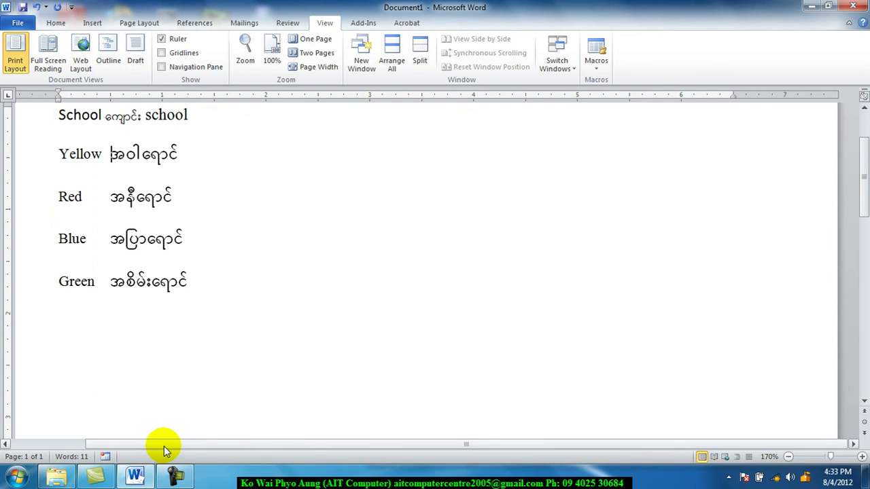
pyautogui.click(199, 289)
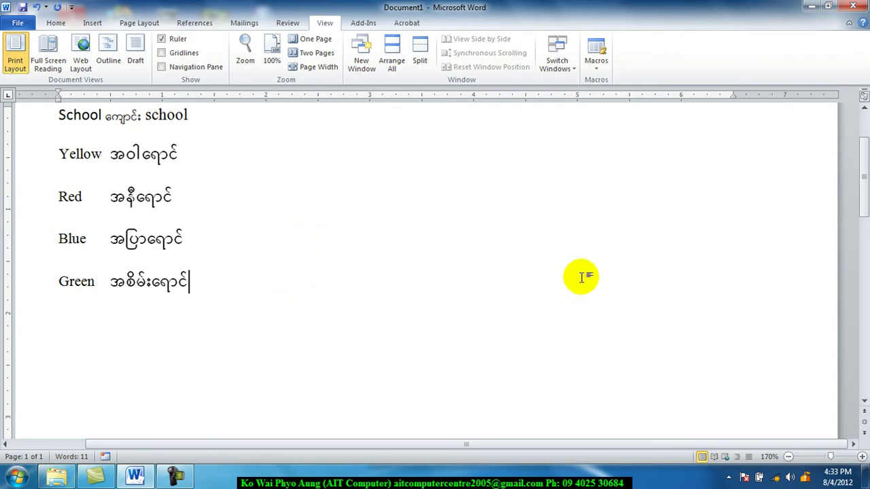
pyautogui.moveTo(863, 197)
pyautogui.mouseDown()
pyautogui.moveTo(865, 170)
pyautogui.moveTo(867, 195)
pyautogui.mouseUp()
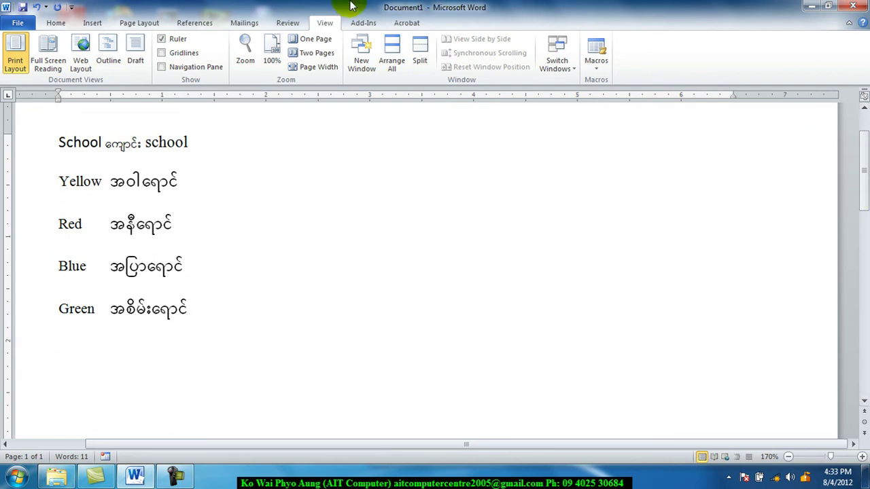
pyautogui.click(56, 25)
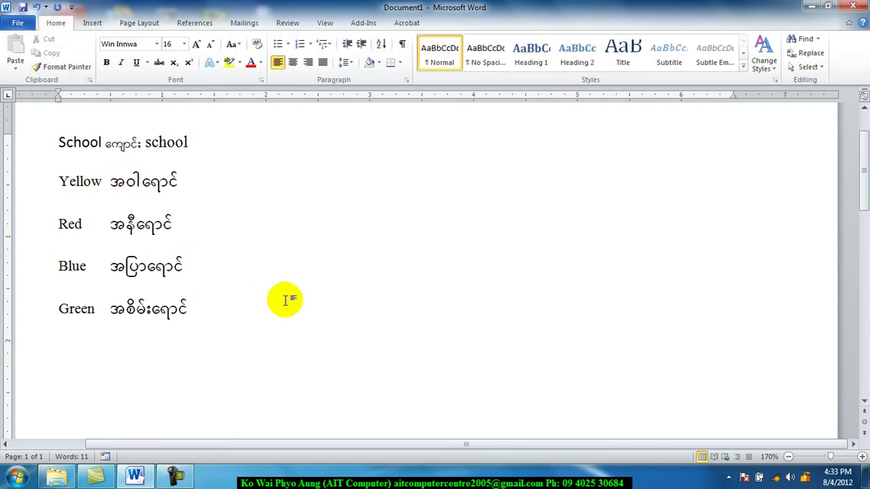
pyautogui.click(174, 476)
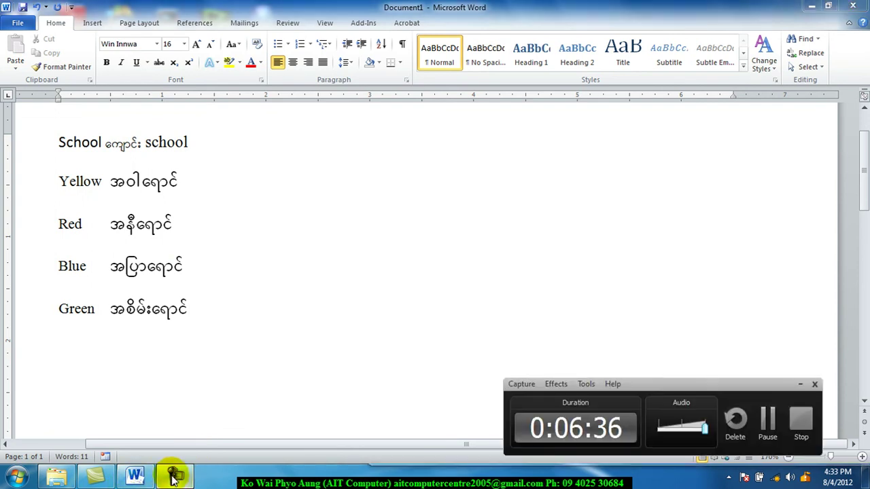
pyautogui.click(175, 477)
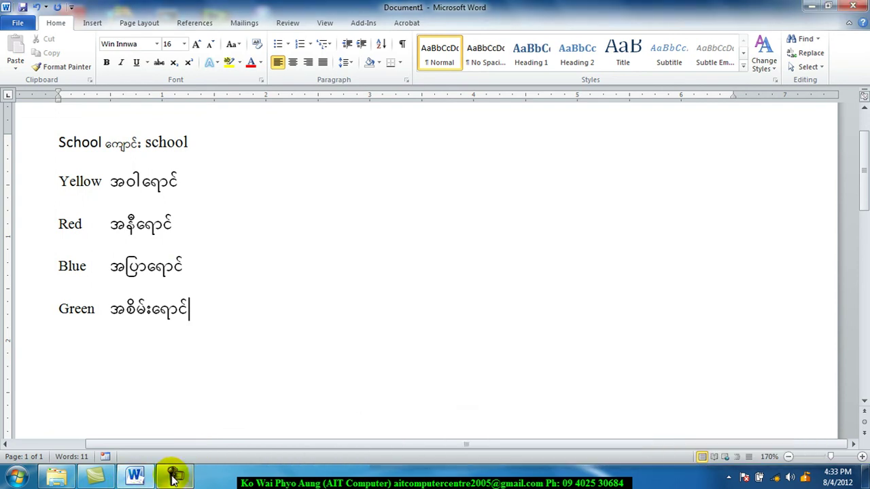